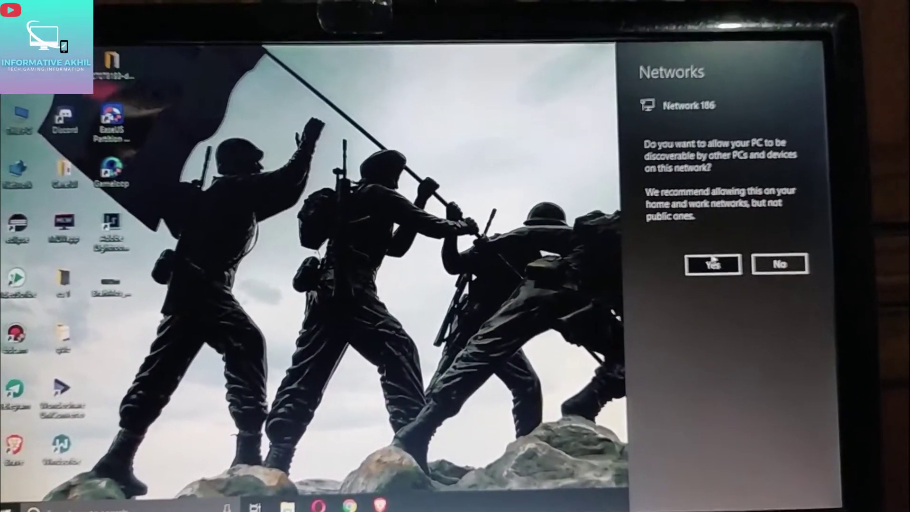
# Allow the PC to be discoverable on Network 186 and refresh the desktop
pyautogui.click(700, 260)
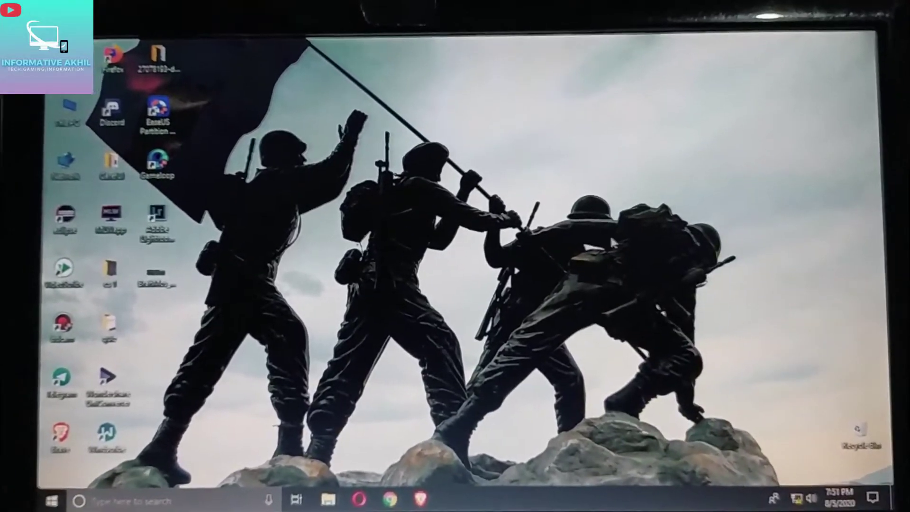
pyautogui.rightClick(566, 234)
pyautogui.moveTo(598, 256)
pyautogui.click(623, 266)
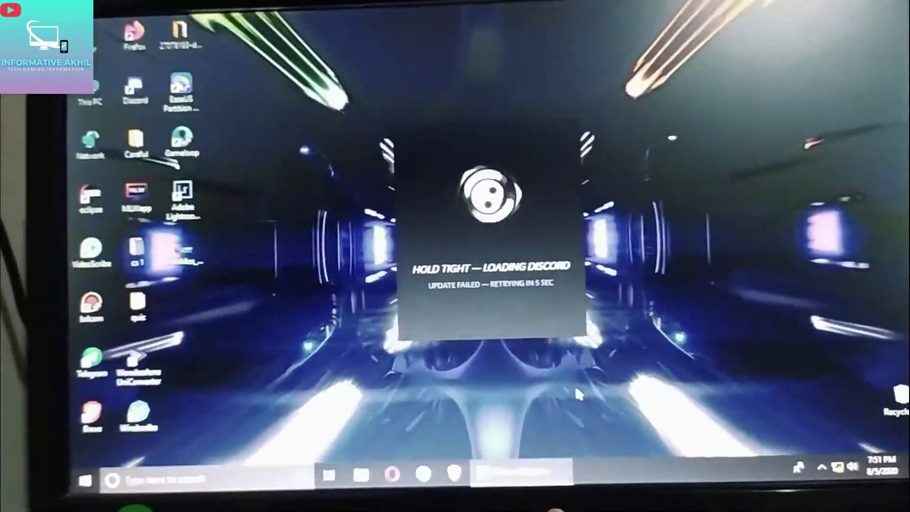
# Close the Discord Updater and Windscribe windows that opened with the system
pyautogui.rightClick(566, 431)
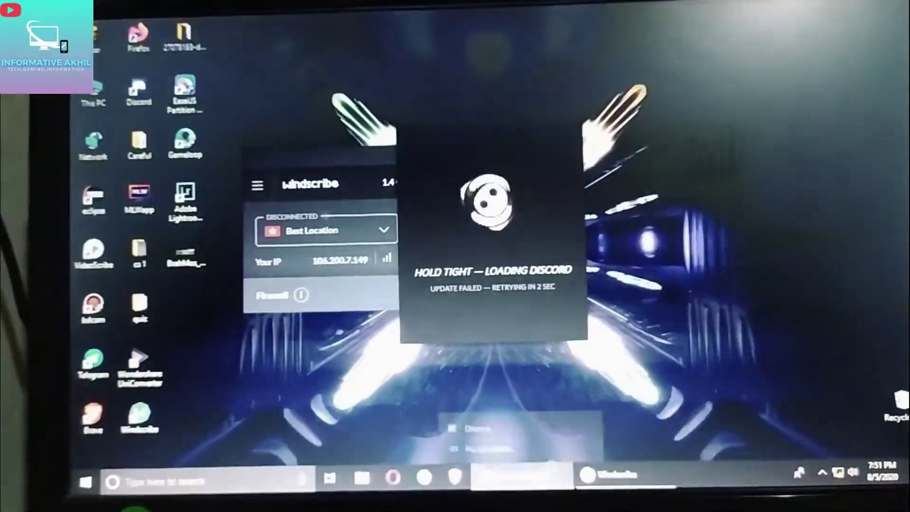
pyautogui.rightClick(522, 474)
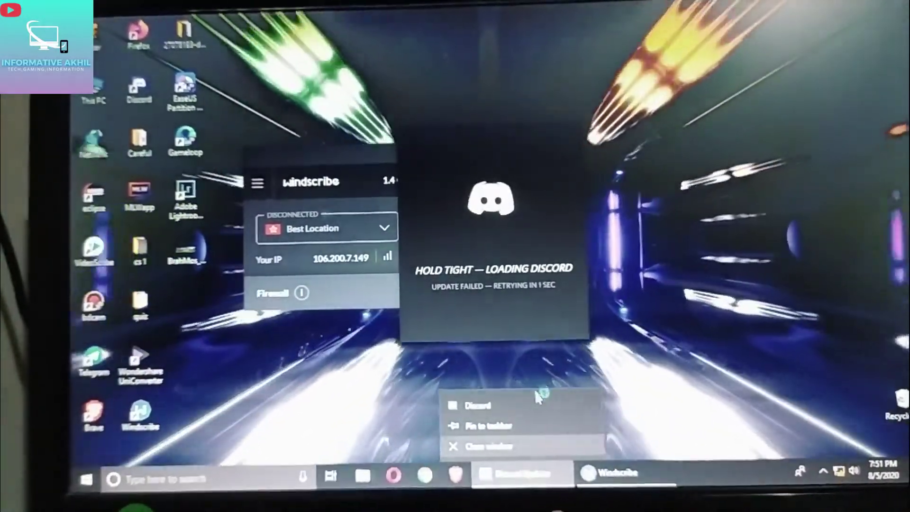
pyautogui.click(488, 447)
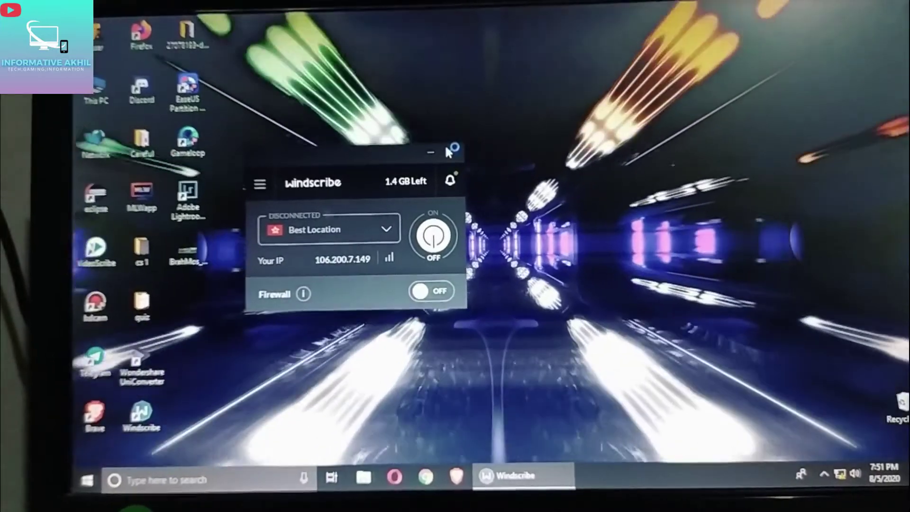
pyautogui.click(447, 151)
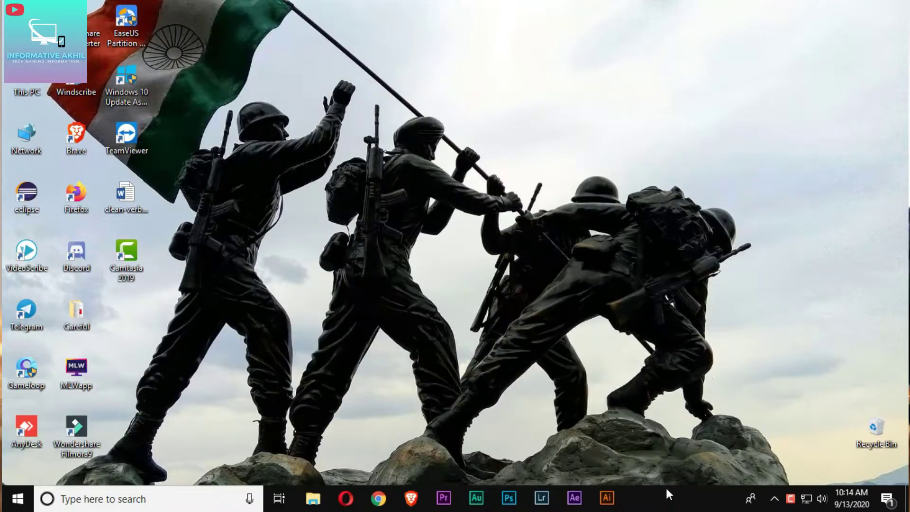
# Open Task Manager and show its list of startup programs
pyautogui.rightClick(685, 497)
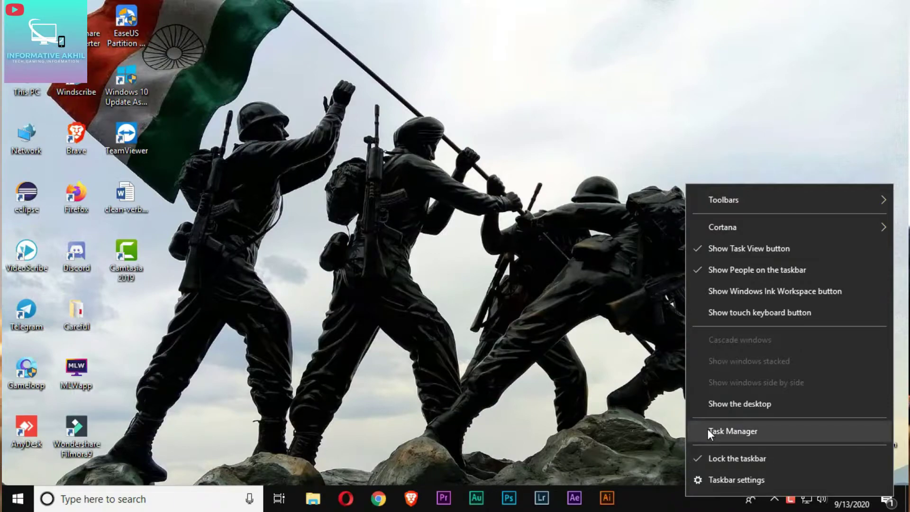
pyautogui.click(741, 432)
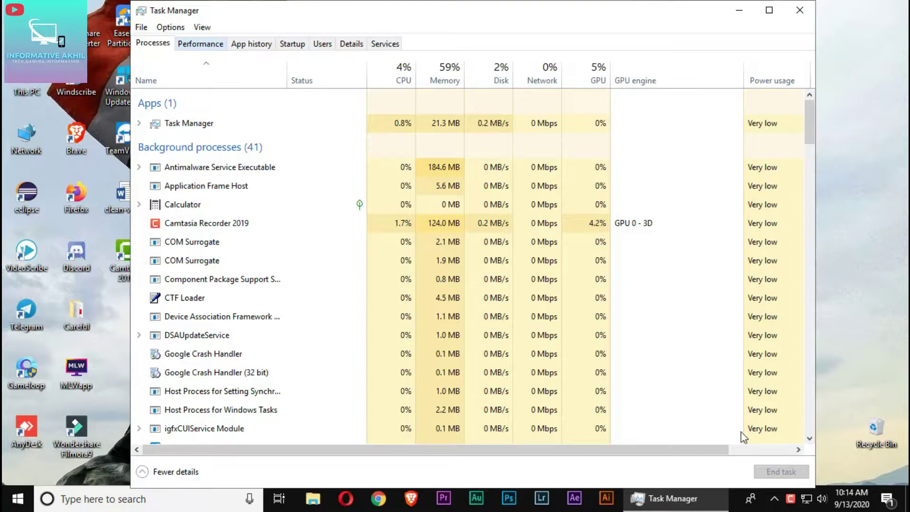
pyautogui.hotkey('ctrl', 'Tab')
pyautogui.hotkey('ctrl', 'Tab')
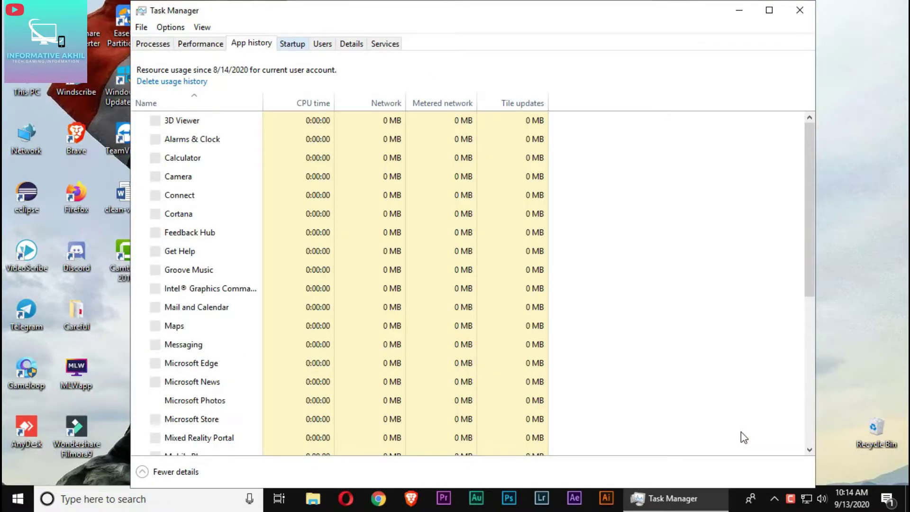
pyautogui.hotkey('ctrl', 'Tab')
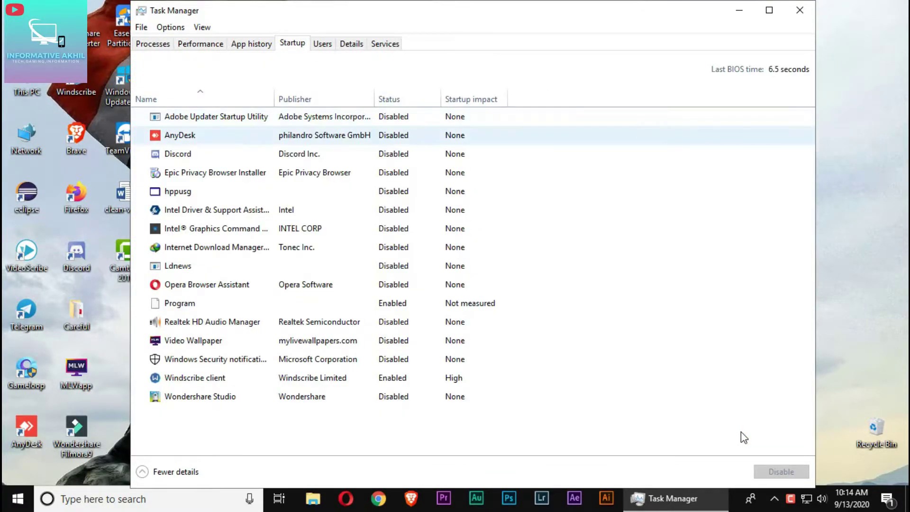
# Disable the Program and Windscribe client entries in the startup list
pyautogui.click(217, 117)
pyautogui.press('Down')
pyautogui.press('Down')
pyautogui.press('Down')
pyautogui.press('Down')
pyautogui.press('Down')
pyautogui.press('Down')
pyautogui.press('Down')
pyautogui.press('Down')
pyautogui.press('Down')
pyautogui.press('Down')
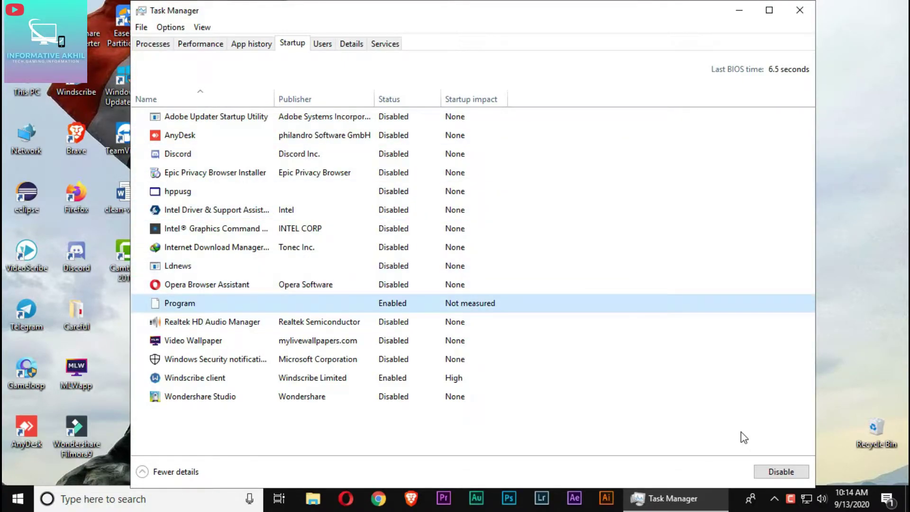
pyautogui.click(782, 472)
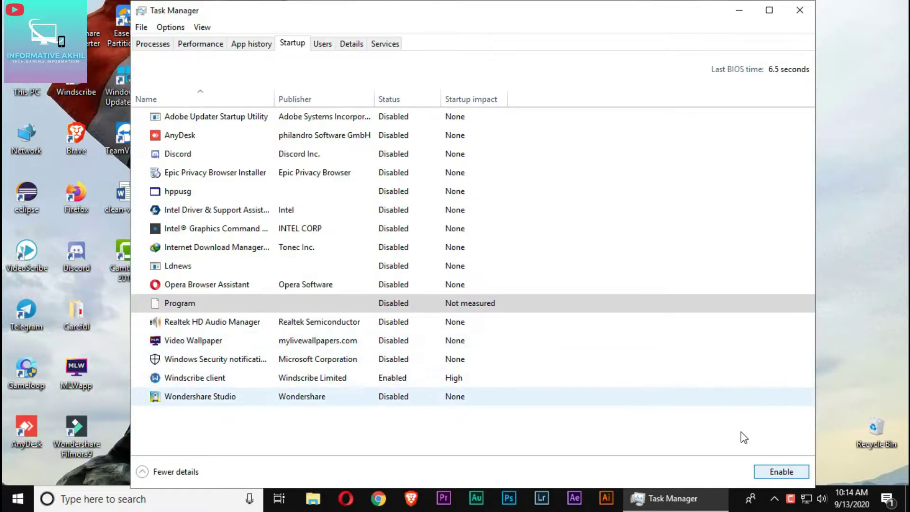
pyautogui.click(455, 378)
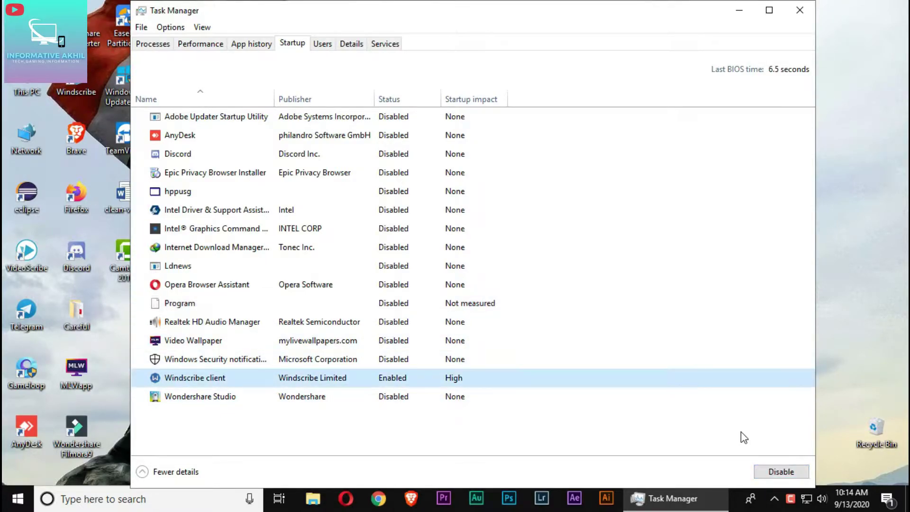
pyautogui.click(782, 472)
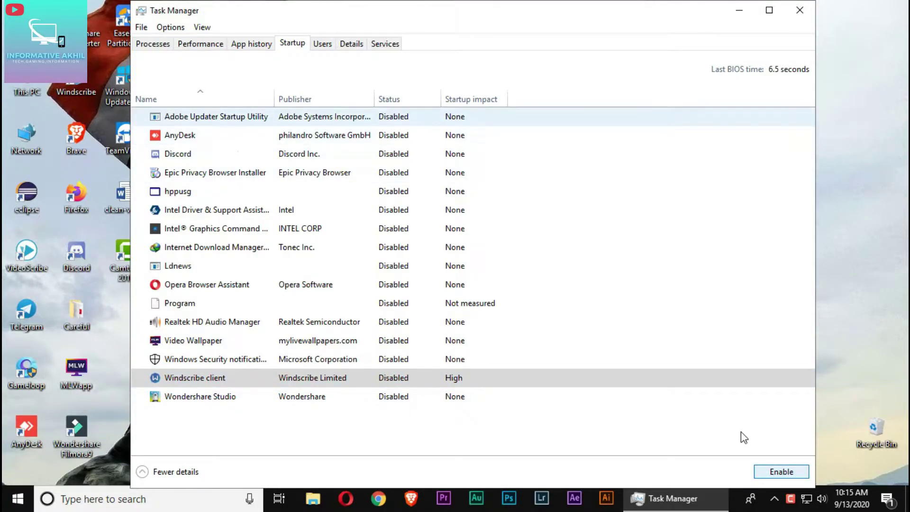
# Enable the Windows Security notification startup entry and disable it again
pyautogui.click(217, 117)
pyautogui.click(216, 229)
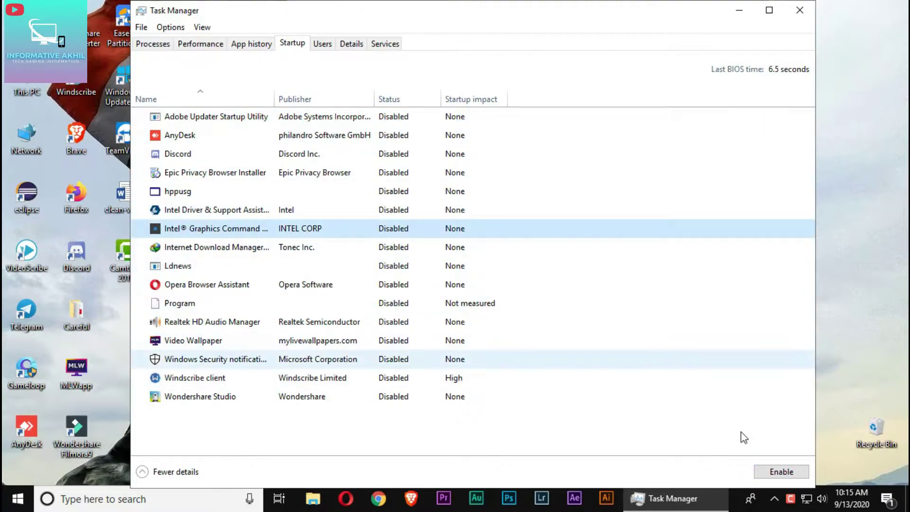
pyautogui.rightClick(384, 359)
pyautogui.click(419, 369)
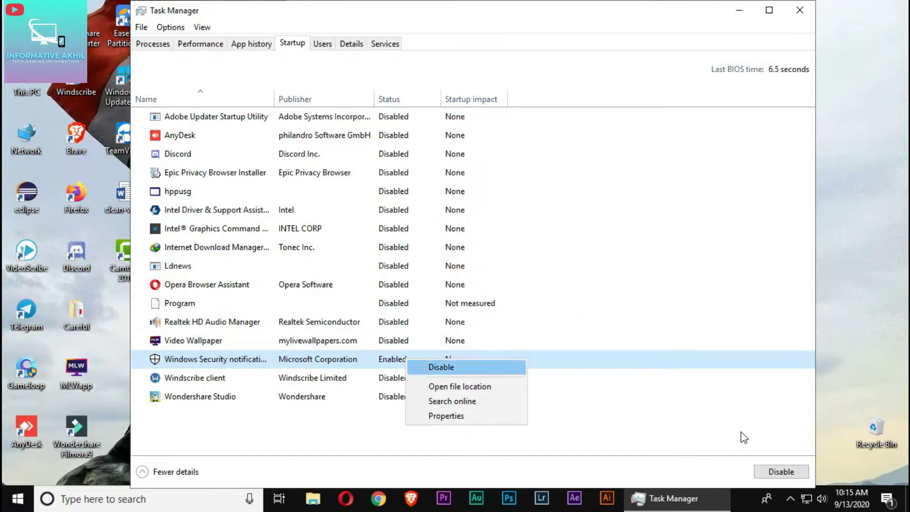
pyautogui.press('Return')
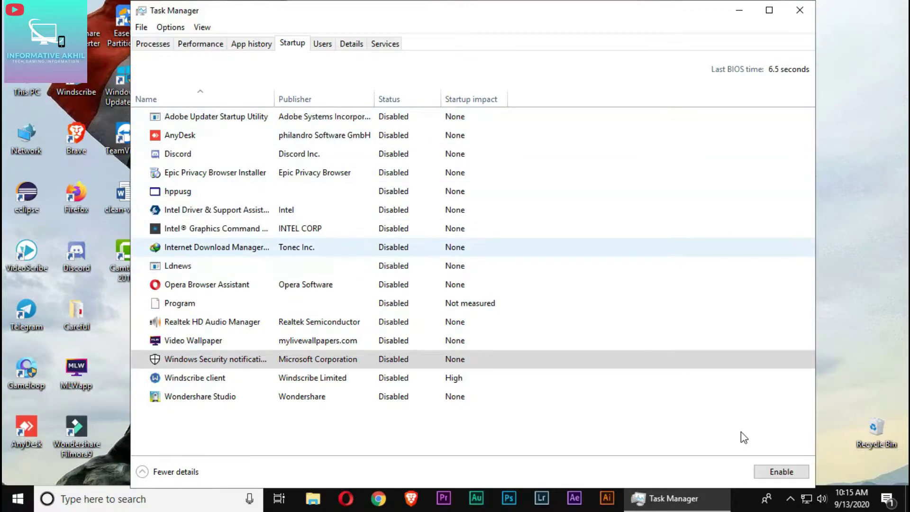
# Enable the Intel Graphics Command entry in the startup list
pyautogui.press('Up')
pyautogui.press('Up')
pyautogui.press('Up')
pyautogui.press('Up')
pyautogui.press('Up')
pyautogui.press('Up')
pyautogui.press('Up')
pyautogui.hotkey('shift', 'F10')
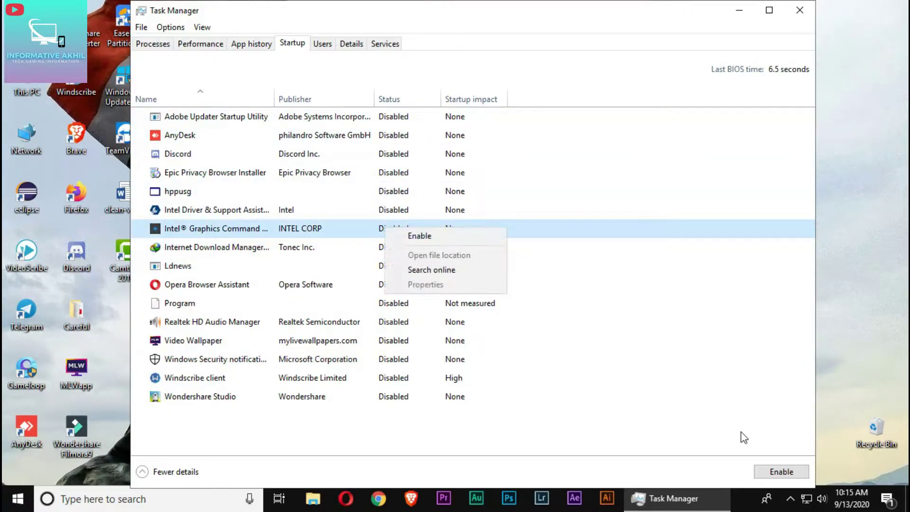
pyautogui.press('Return')
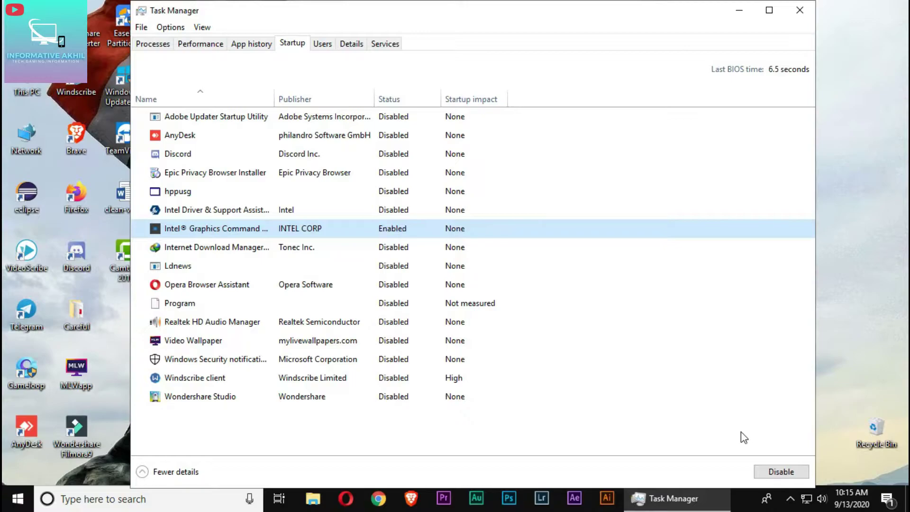
# Enable the Intel Driver & Support startup entry and disable it again
pyautogui.press('Up')
pyautogui.hotkey('shift', 'F10')
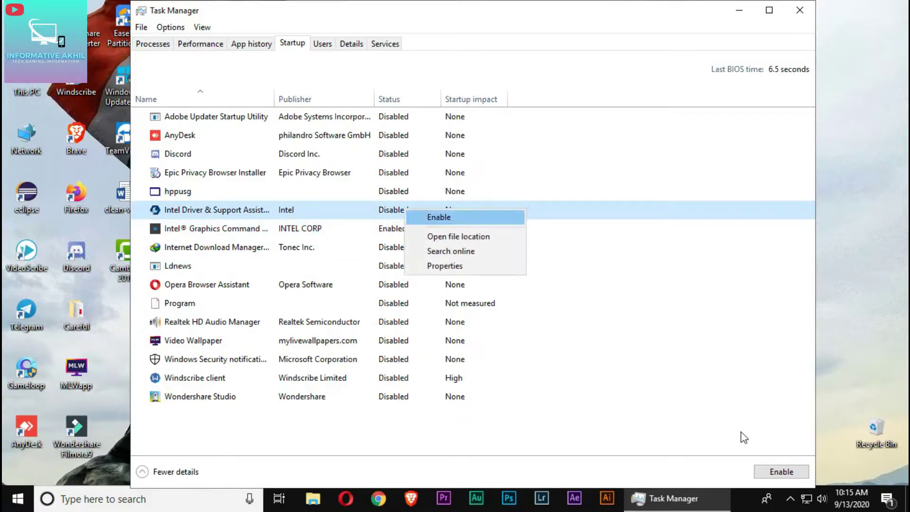
pyautogui.press('Return')
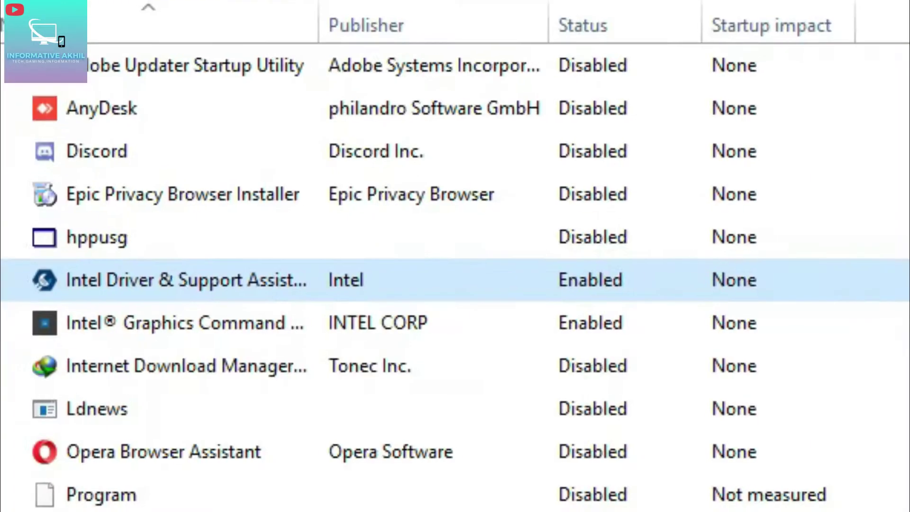
pyautogui.rightClick(397, 211)
pyautogui.click(427, 220)
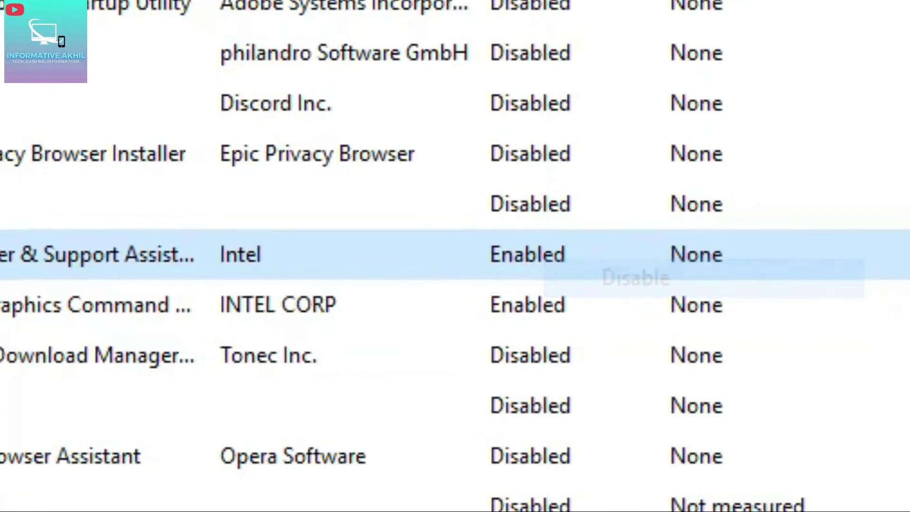
# Disable the Intel Graphics Command startup entry and bring up its available actions
pyautogui.click(489, 294)
pyautogui.click(782, 472)
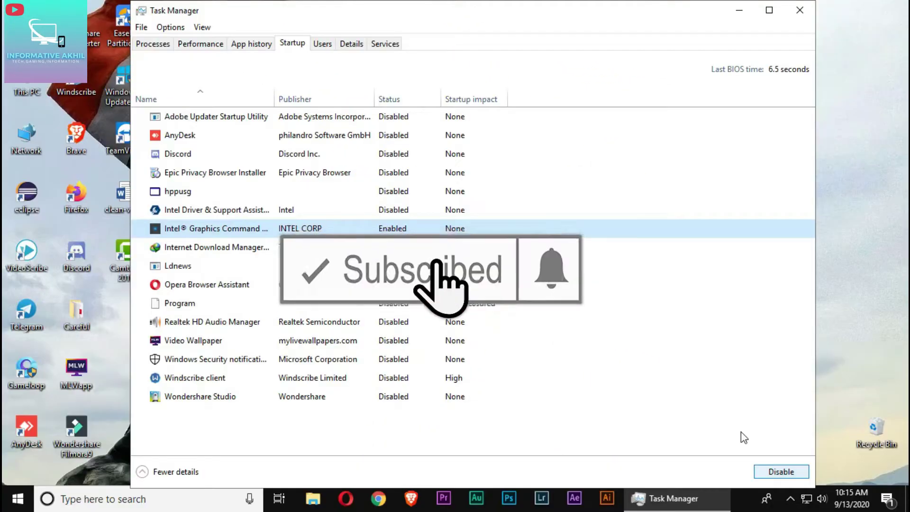
pyautogui.press('Return')
pyautogui.hotkey('shift', 'F10')
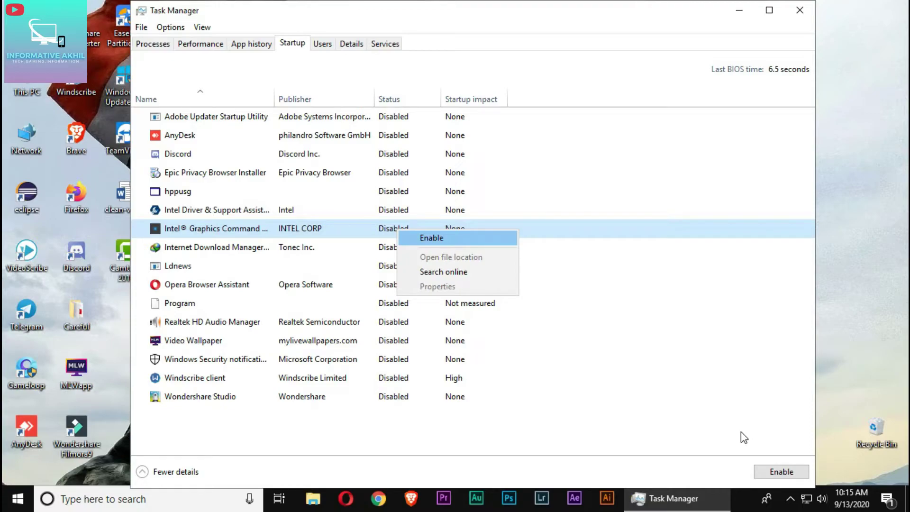
# Re-enable the Intel Graphics Command startup entry and toggle the Intel Driver & Support entry
pyautogui.press('Escape')
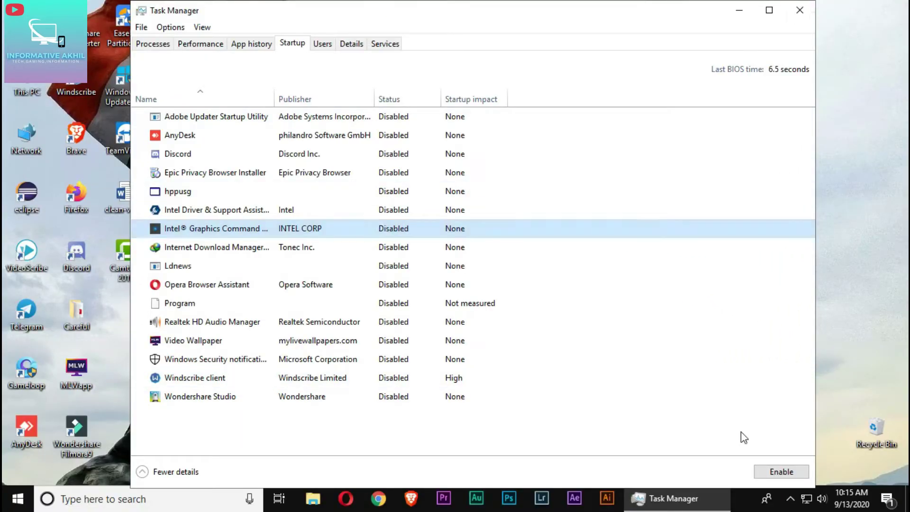
pyautogui.press('Up')
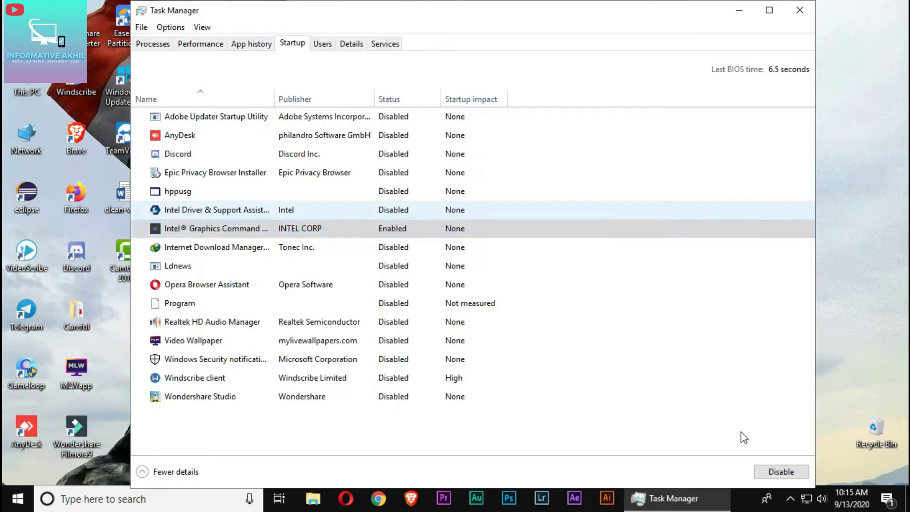
pyautogui.hotkey('shift', 'F10')
pyautogui.press('Escape')
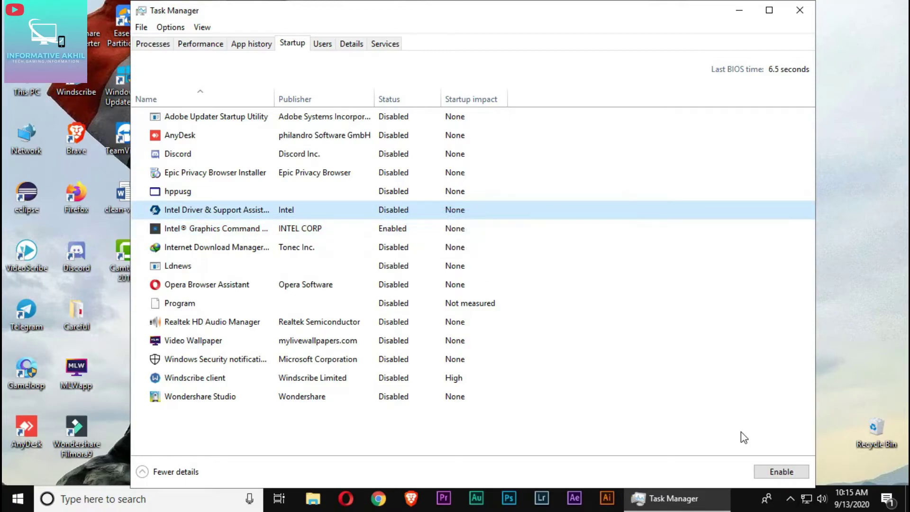
pyautogui.hotkey('shift', 'F10')
pyautogui.press('Return')
# Disable the Intel Graphics Command startup entry again
pyautogui.press('Down')
pyautogui.click(782, 471)
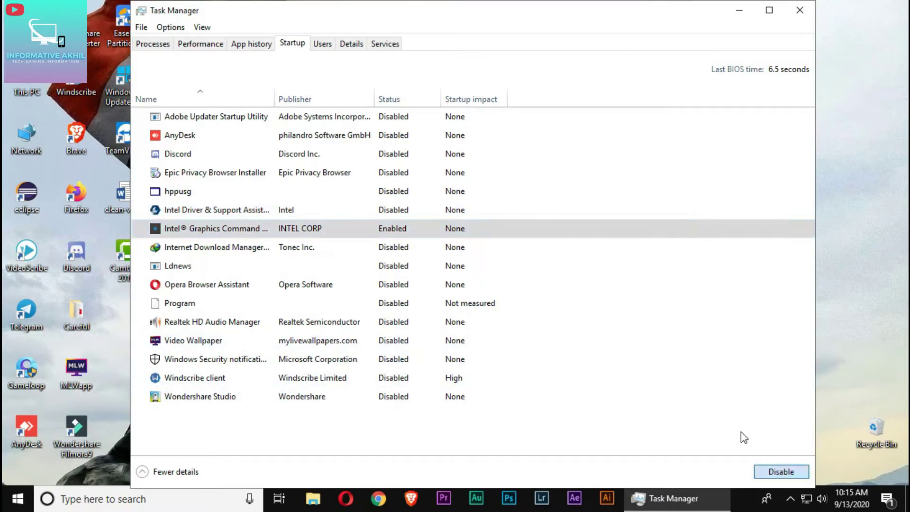
pyautogui.hotkey('shift', 'F10')
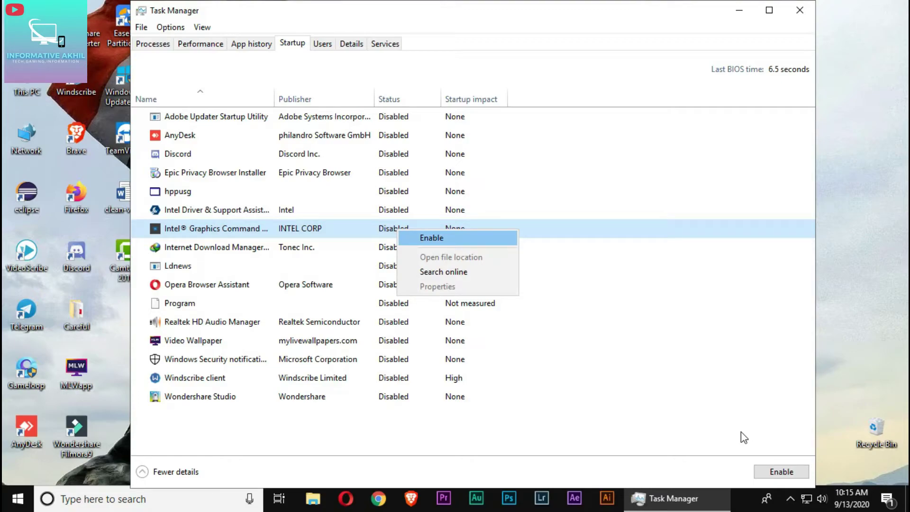
pyautogui.press('Escape')
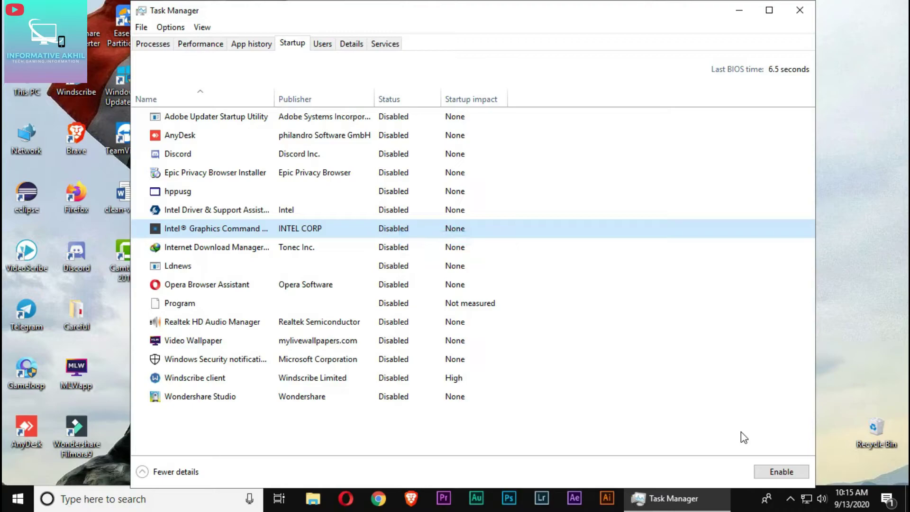
# Re-enable both Intel startup entries, Driver & Support and Graphics Command, and turn both off again
pyautogui.click(781, 472)
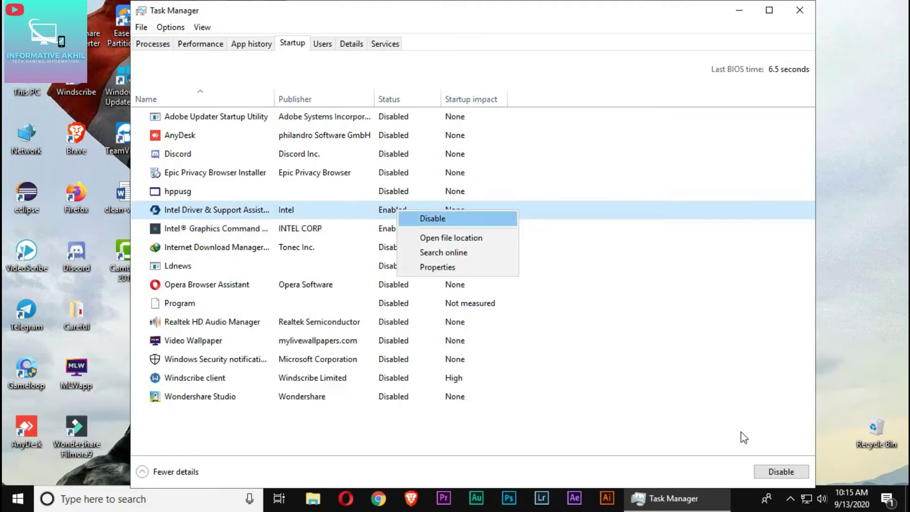
pyautogui.click(433, 218)
pyautogui.click(392, 228)
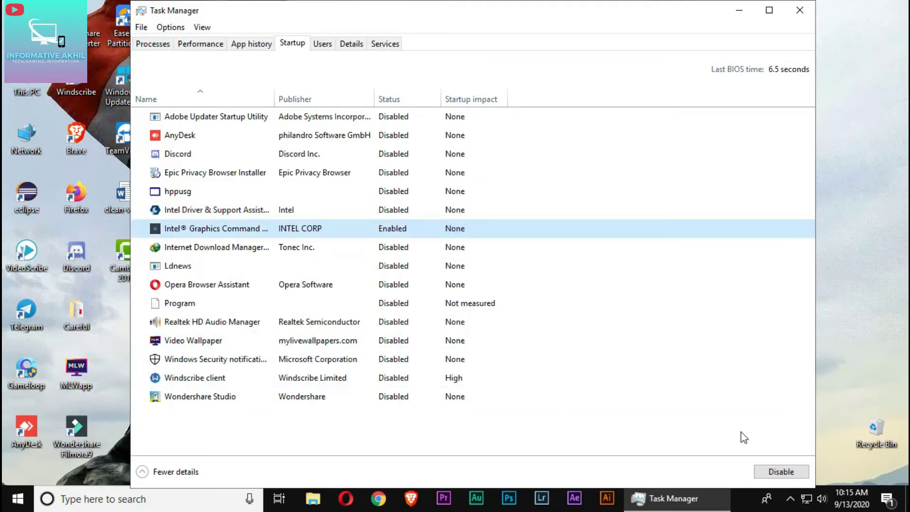
pyautogui.click(782, 471)
# Set the Intel Graphics Command startup entry to enabled and close Task Manager
pyautogui.click(392, 229)
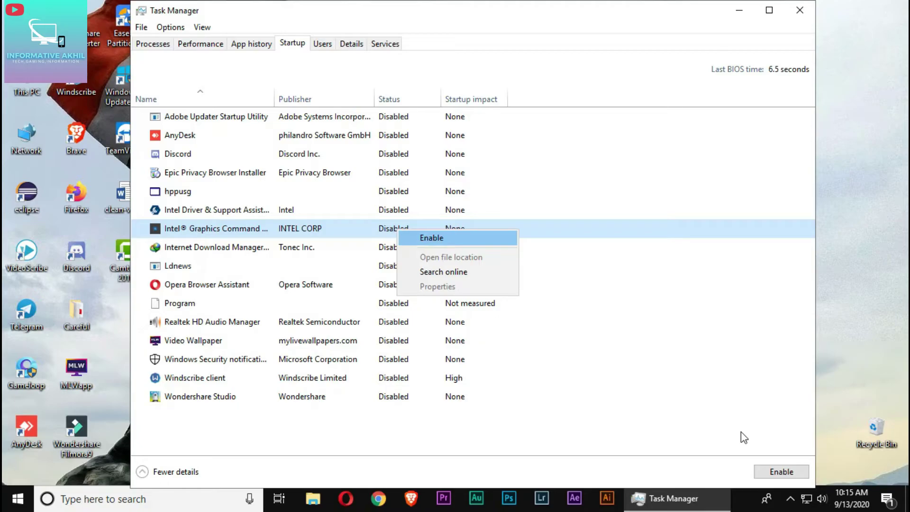
pyautogui.press('Escape')
pyautogui.hotkey('alt', 'e')
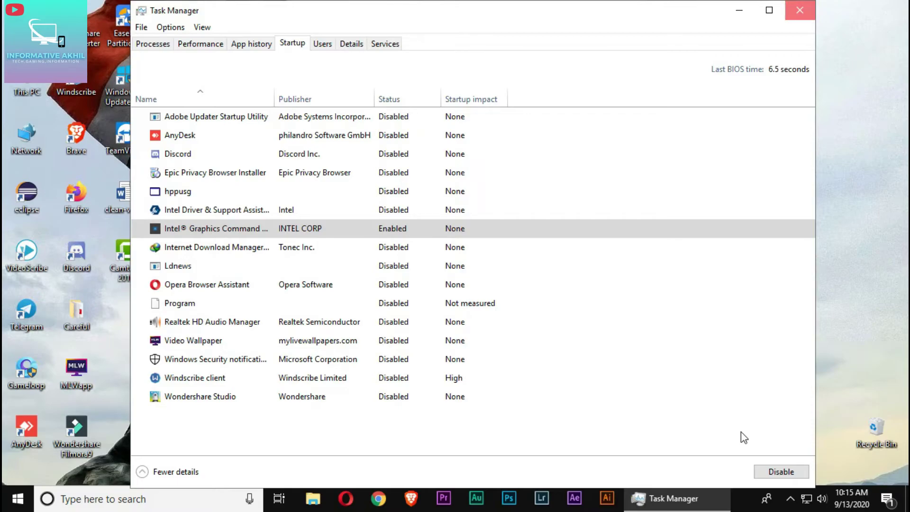
pyautogui.hotkey('alt', 'F4')
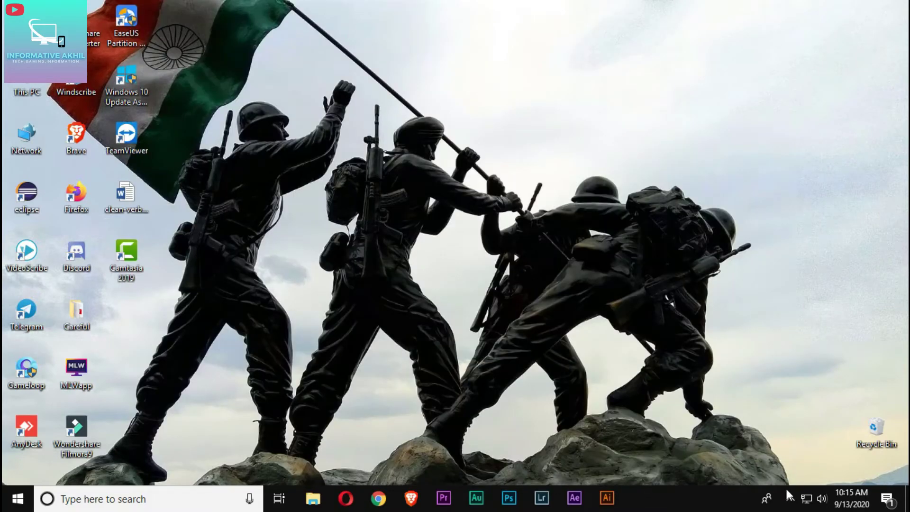